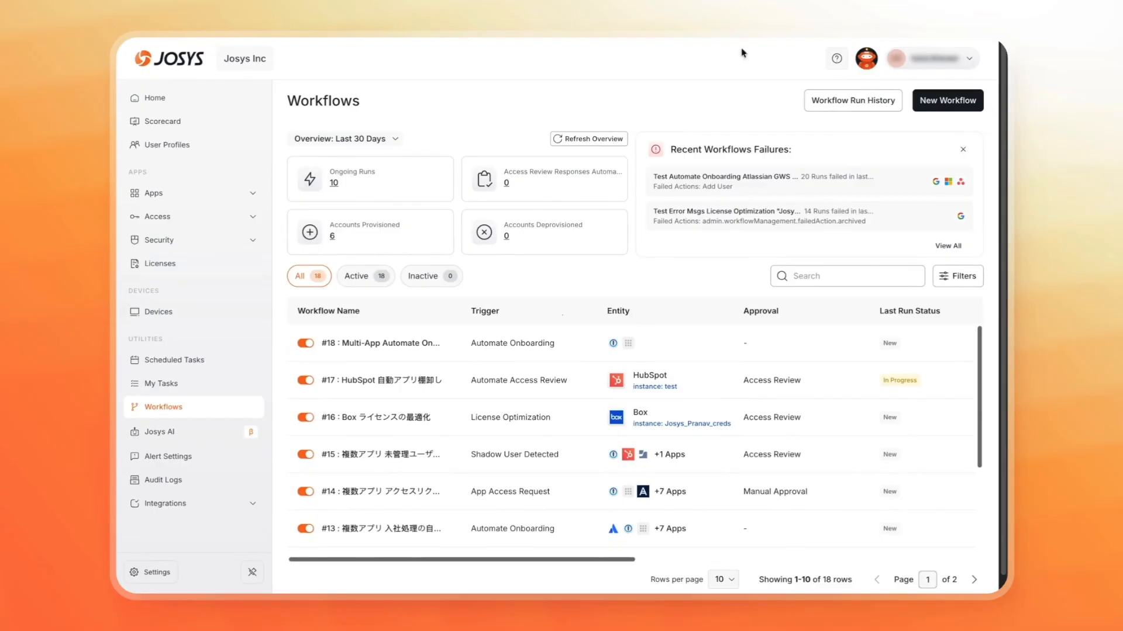
Create an Automate Onboarding workflow with 1Password, ABC, Acronis and Google Workspace (Josys GWS) as its apps for actions
{"action": "left_click", "coordinate": [957, 105]}
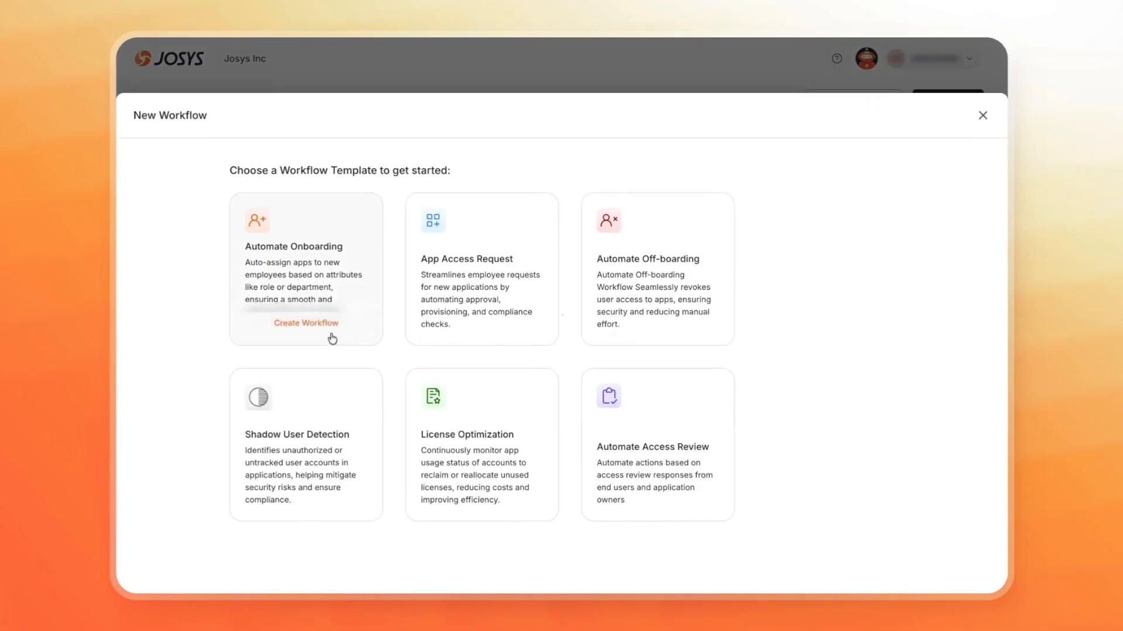
{"action": "left_click", "coordinate": [329, 336]}
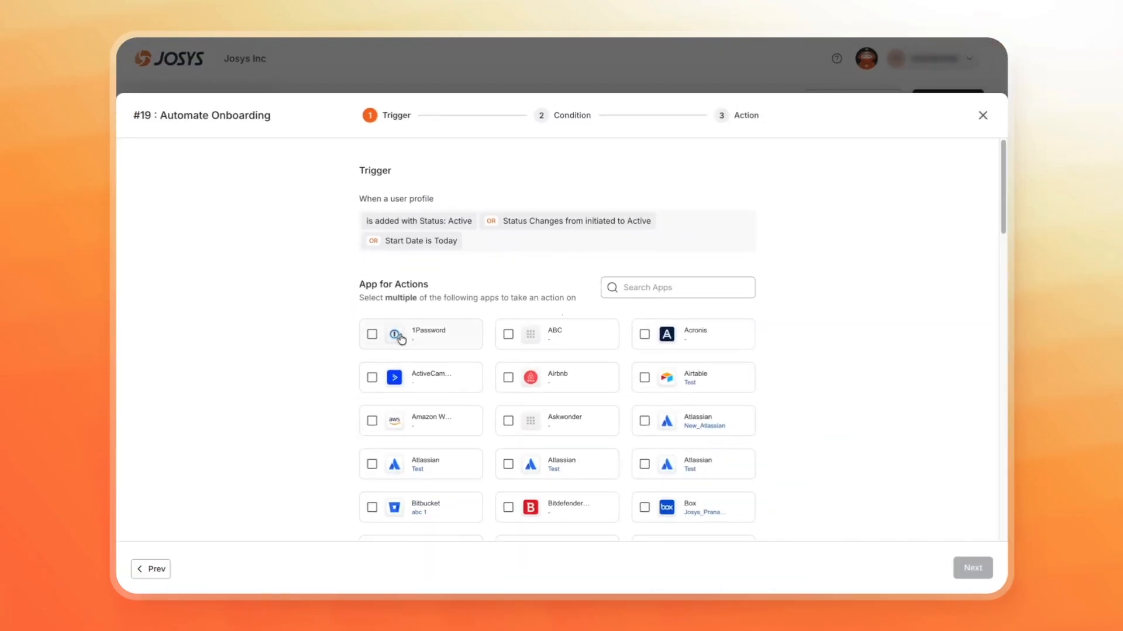
{"action": "left_click", "coordinate": [401, 338]}
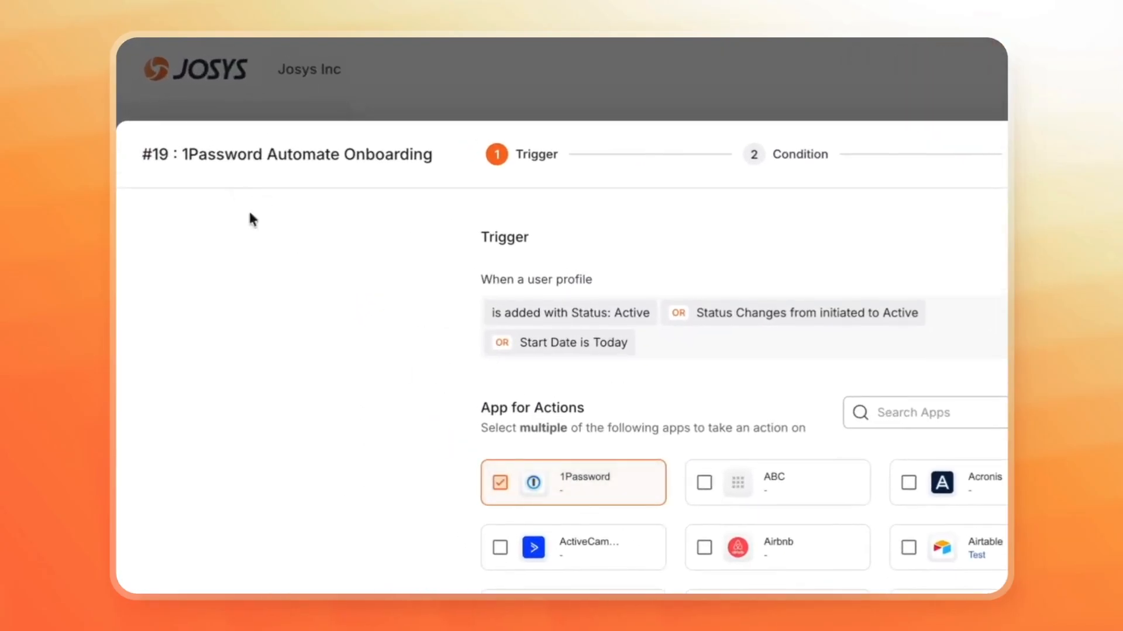
{"action": "left_click", "coordinate": [709, 486]}
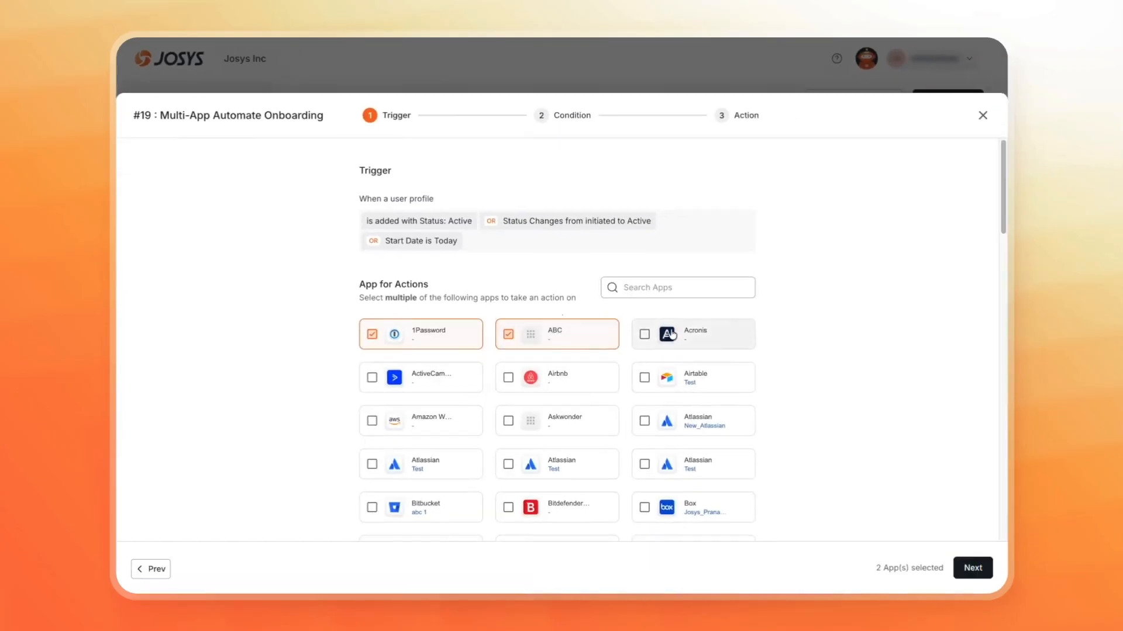
{"action": "left_click", "coordinate": [672, 335]}
{"action": "scroll", "coordinate": [725, 456], "scroll_direction": "down", "scroll_amount": 5}
{"action": "left_click", "coordinate": [712, 466]}
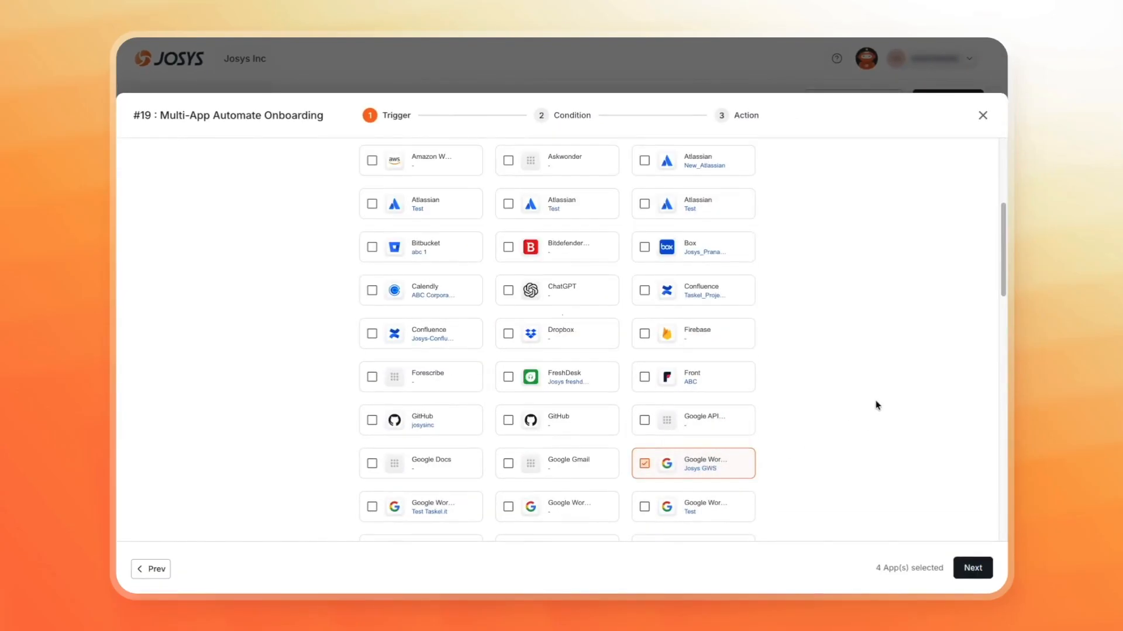
{"action": "left_click", "coordinate": [977, 566]}
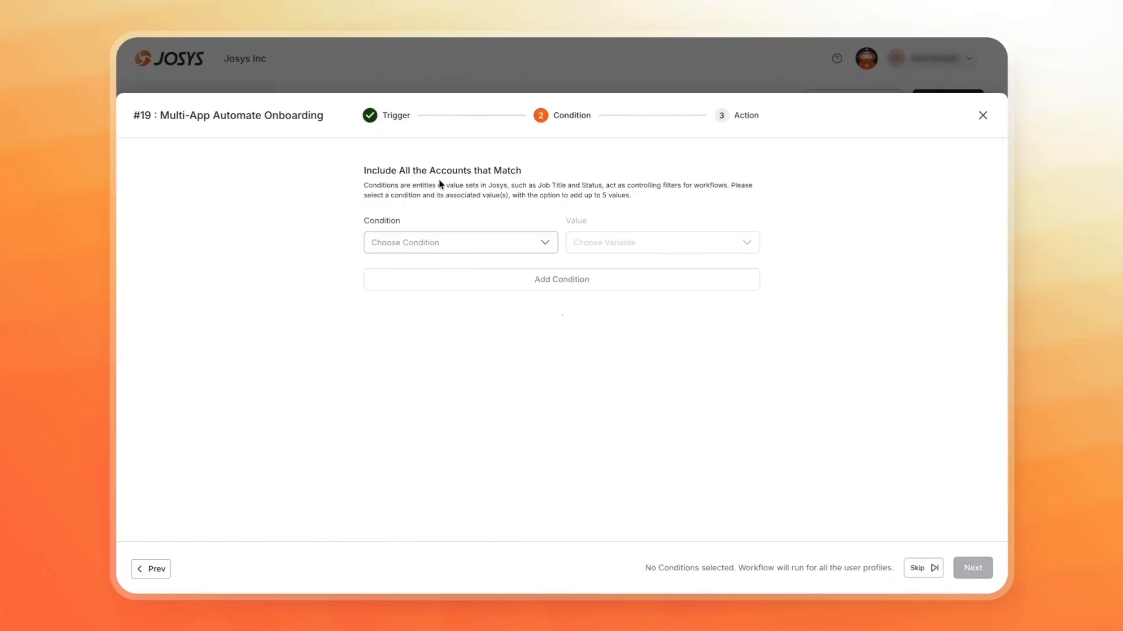
Limit the onboarding workflow to accounts whose Employment Type is Full-time and proceed to the actions
{"action": "left_click", "coordinate": [425, 242]}
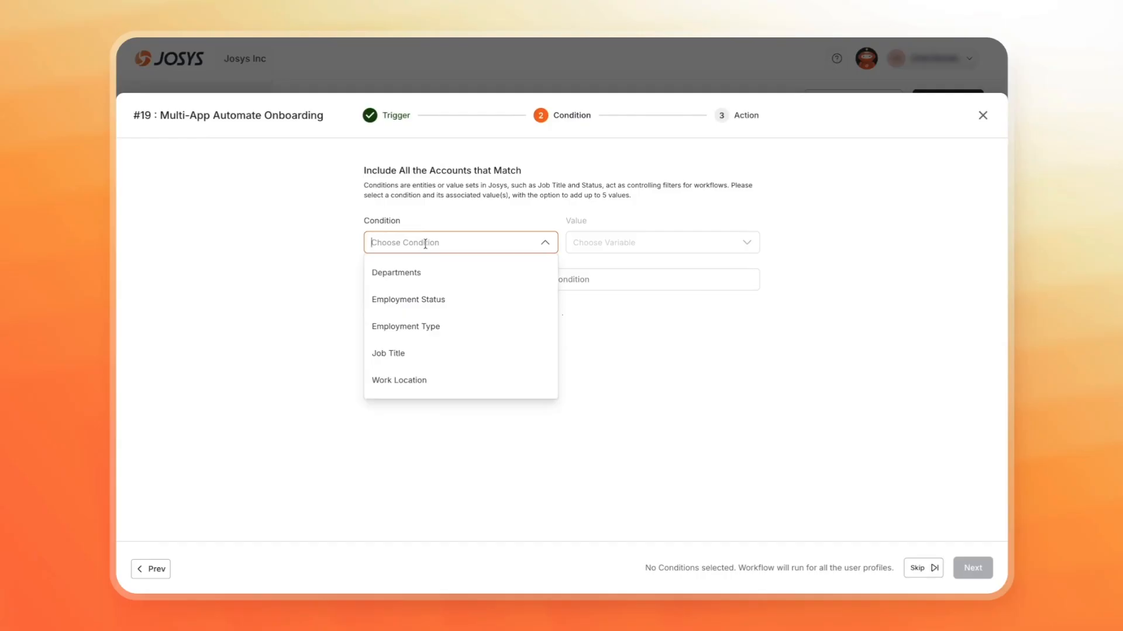
{"action": "left_click", "coordinate": [417, 327]}
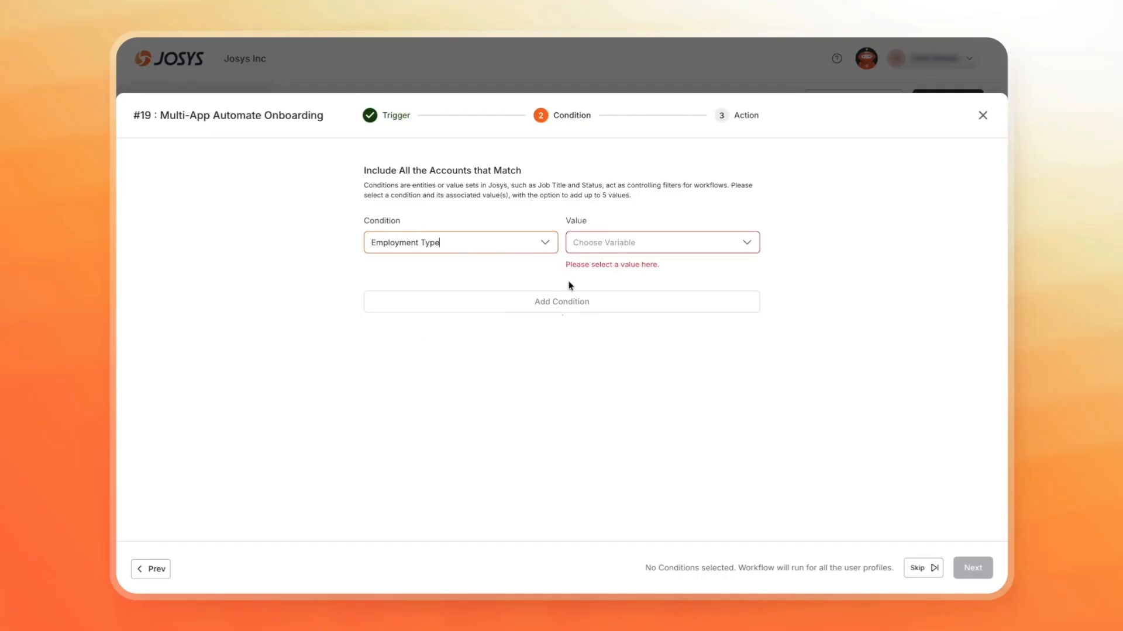
{"action": "left_click", "coordinate": [603, 243]}
{"action": "left_click", "coordinate": [602, 301]}
{"action": "left_click", "coordinate": [518, 366]}
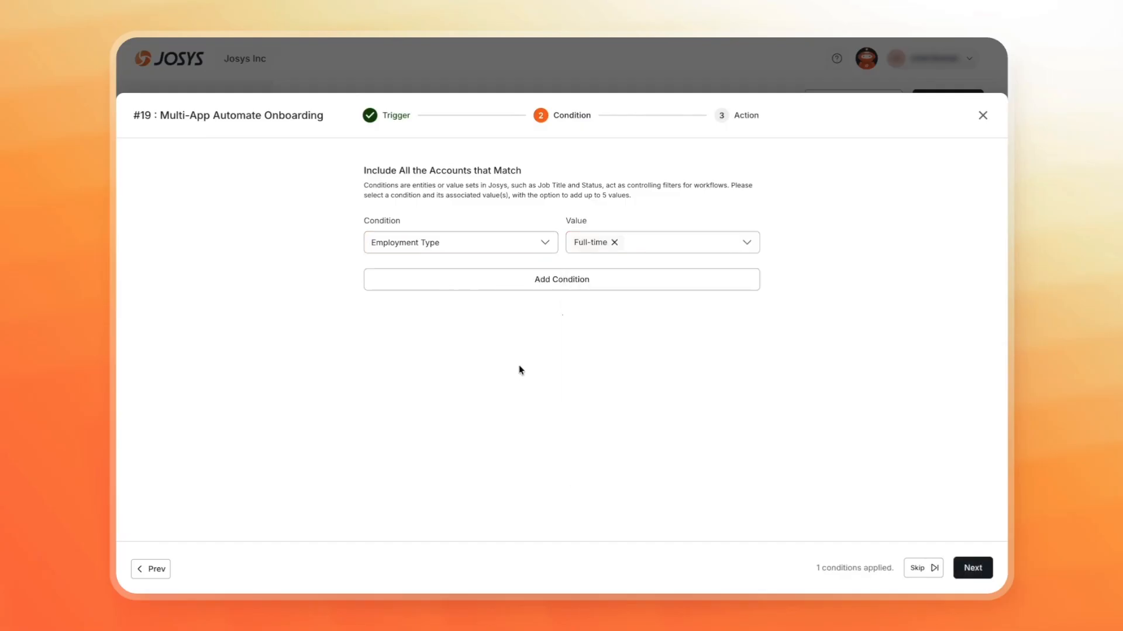
{"action": "left_click", "coordinate": [973, 568]}
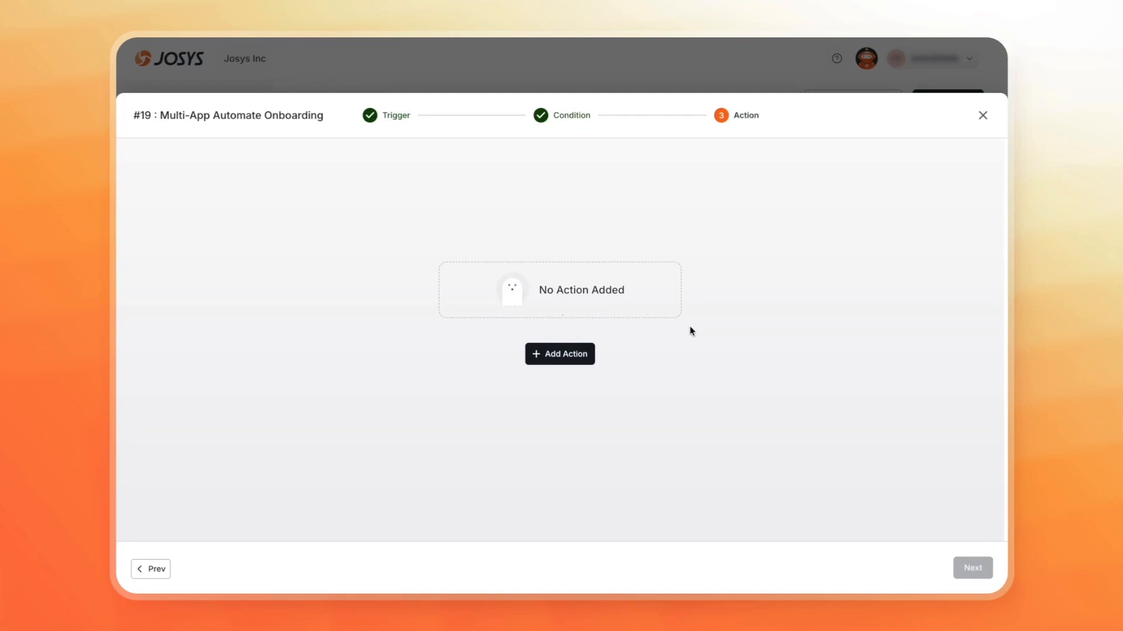
Add an Add User action with ABC's start date set to 2025/11/19, and proceed to the summary
{"action": "left_click", "coordinate": [555, 360]}
{"action": "left_click", "coordinate": [546, 380]}
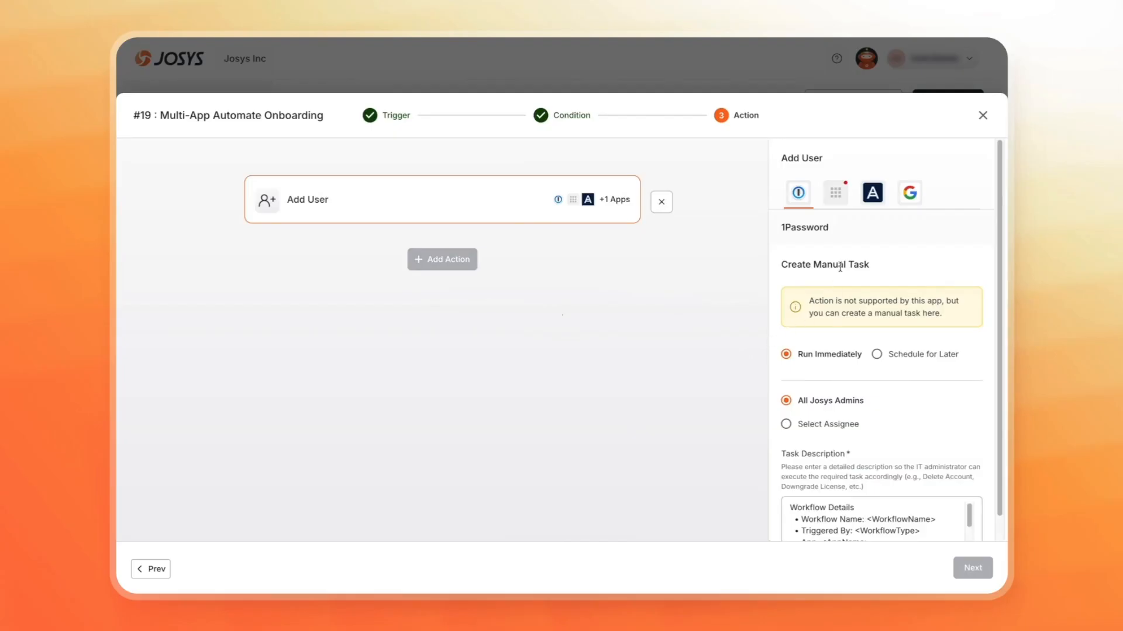
{"action": "left_click", "coordinate": [837, 192]}
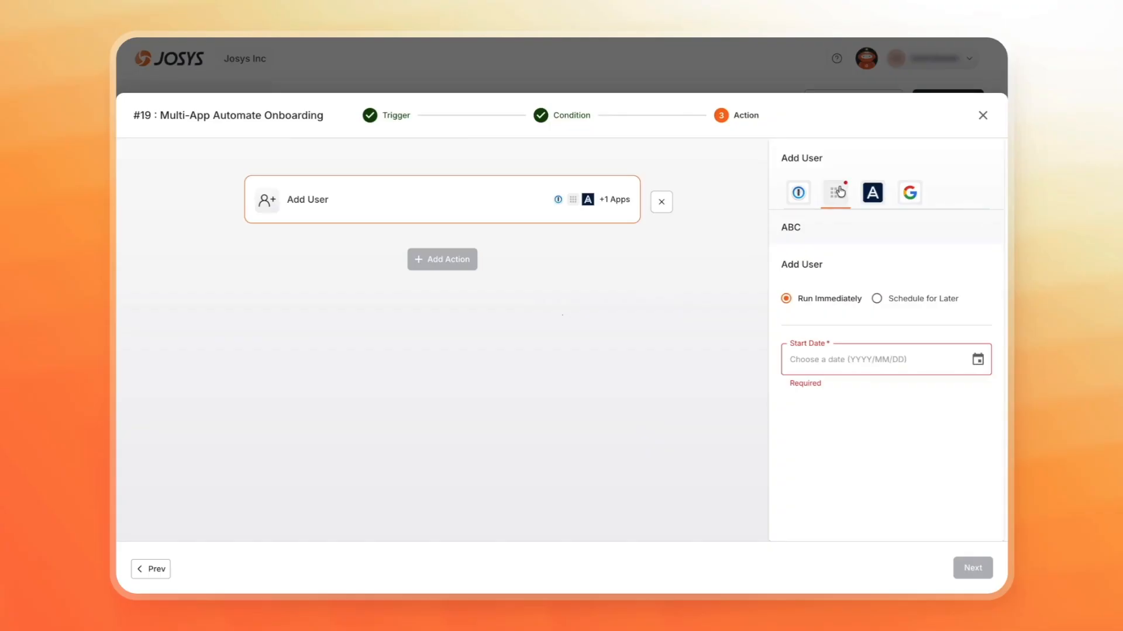
{"action": "left_click", "coordinate": [839, 360]}
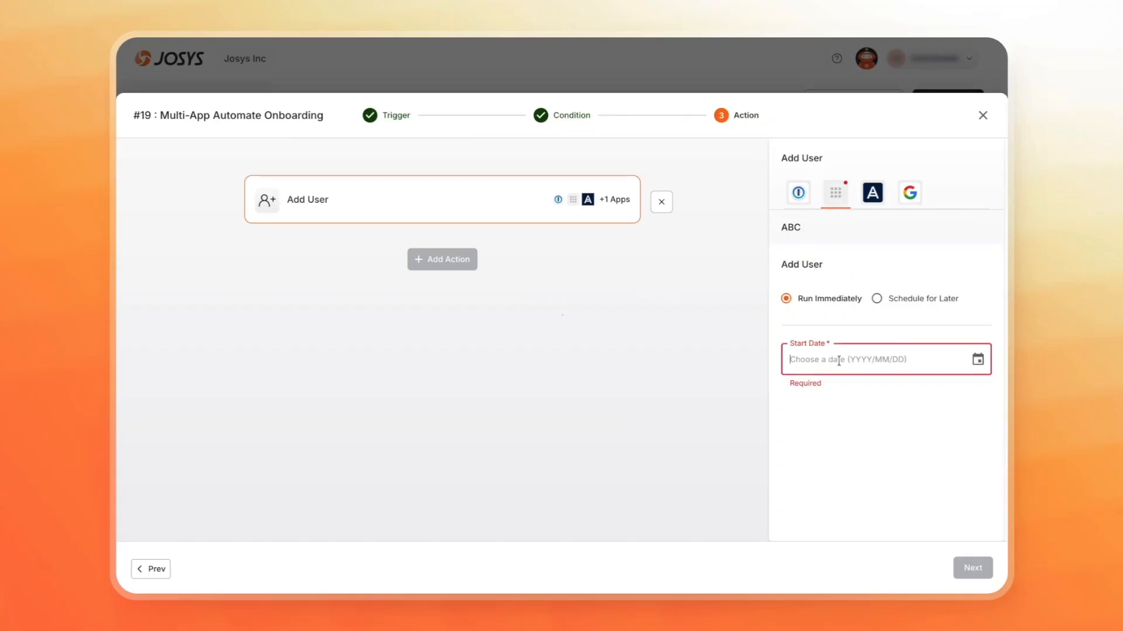
{"action": "left_click", "coordinate": [855, 516]}
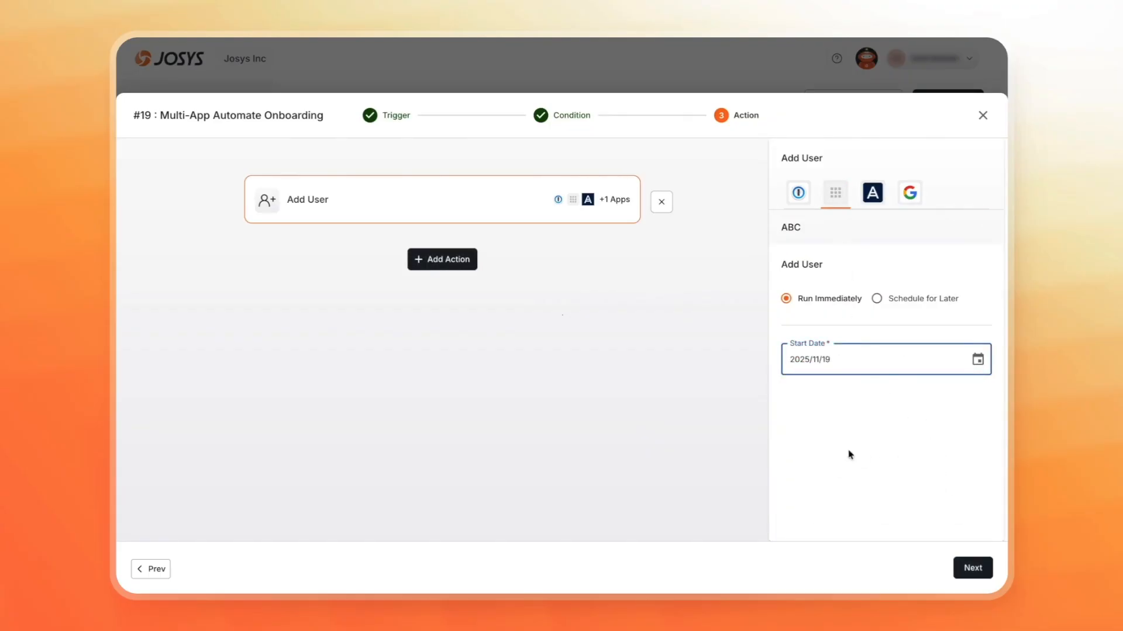
{"action": "left_click", "coordinate": [797, 193]}
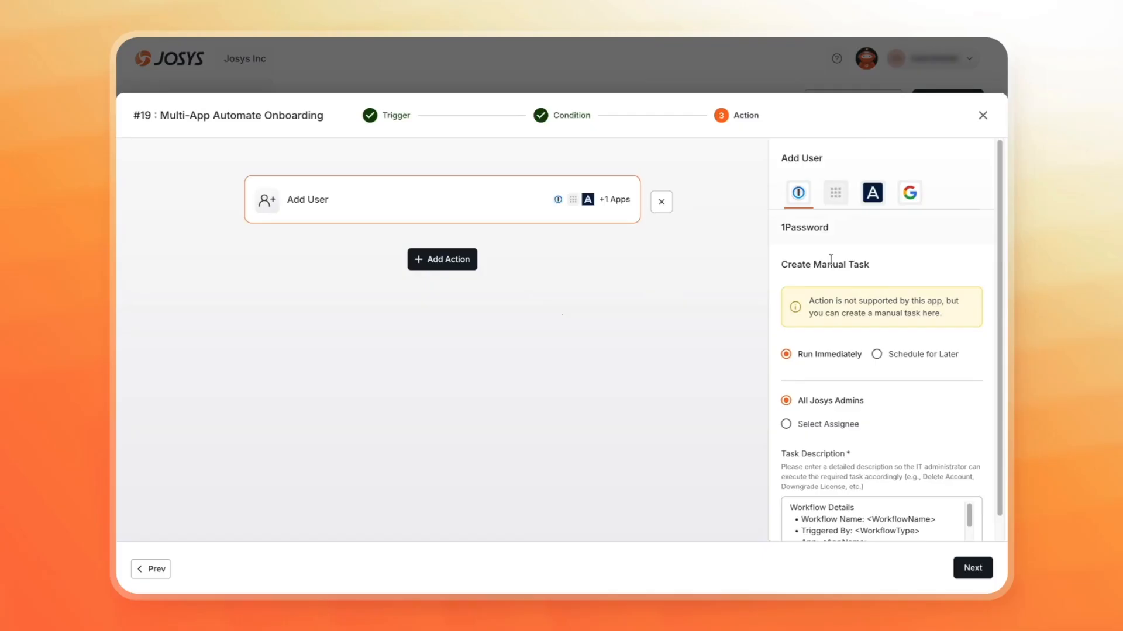
{"action": "left_click", "coordinate": [973, 568]}
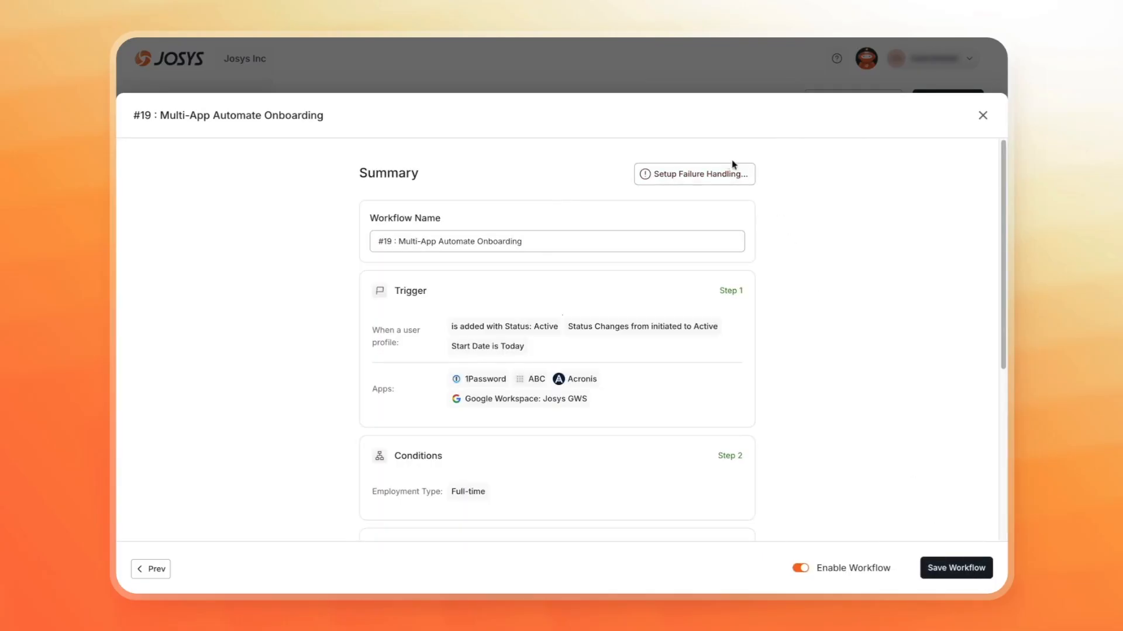
Check the onboarding workflow's failure handling settings, and save the workflow in a disabled state
{"action": "left_click", "coordinate": [710, 173]}
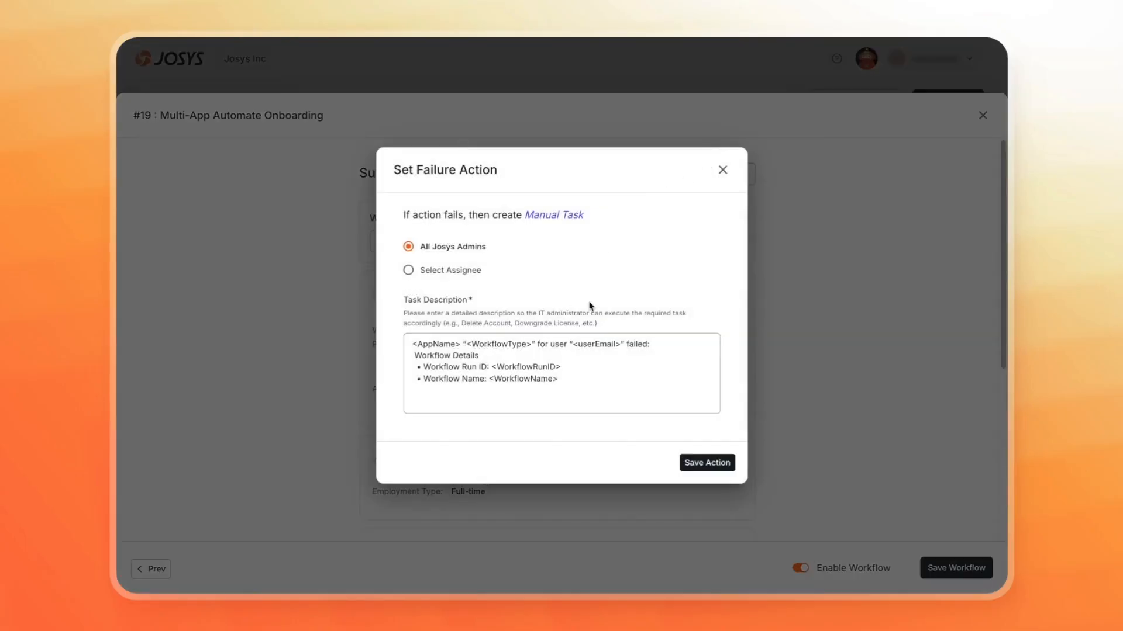
{"action": "left_click", "coordinate": [781, 289]}
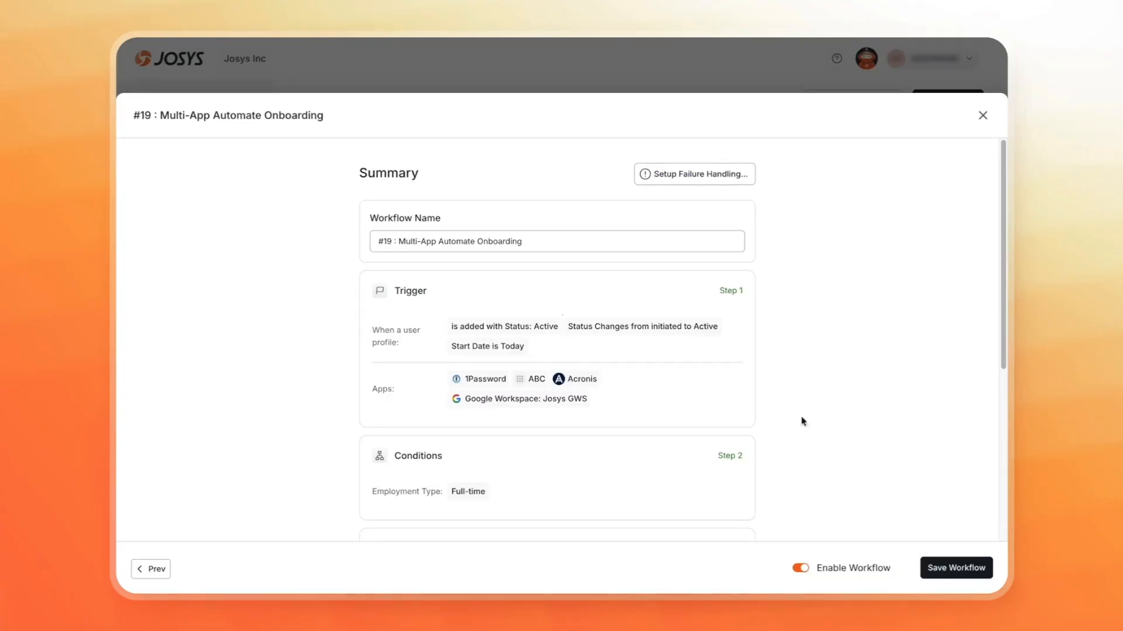
{"action": "left_click", "coordinate": [800, 568]}
{"action": "left_click", "coordinate": [955, 569]}
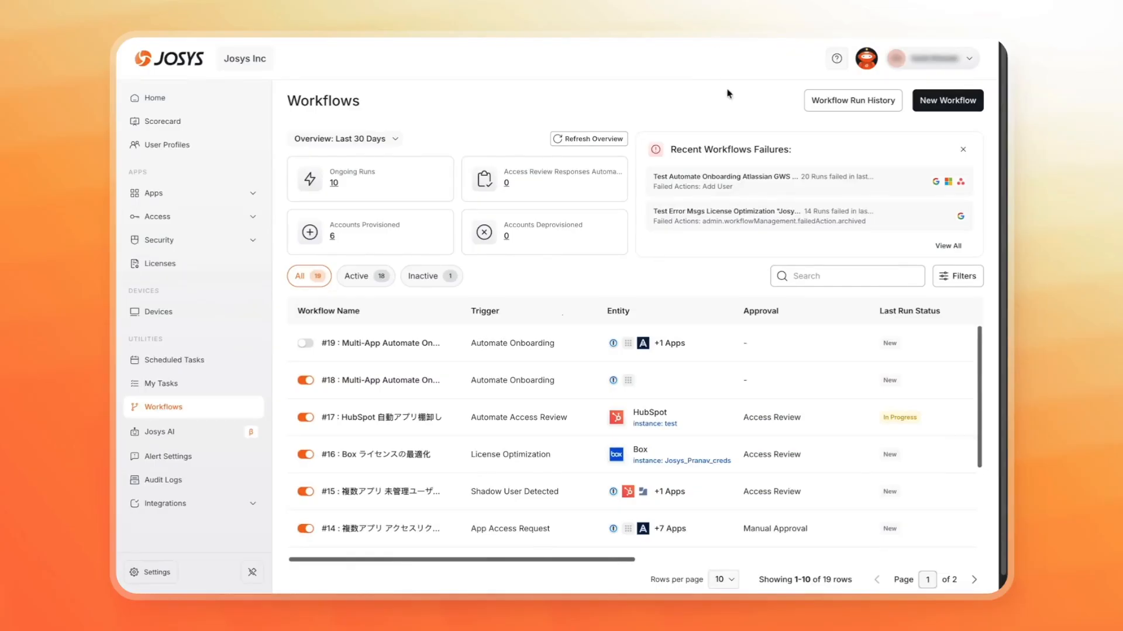
Start a workflow from the Automate Off-boarding template and check the user profile statuses that can trigger it
{"action": "left_click", "coordinate": [931, 102]}
{"action": "mouse_move", "coordinate": [602, 239]}
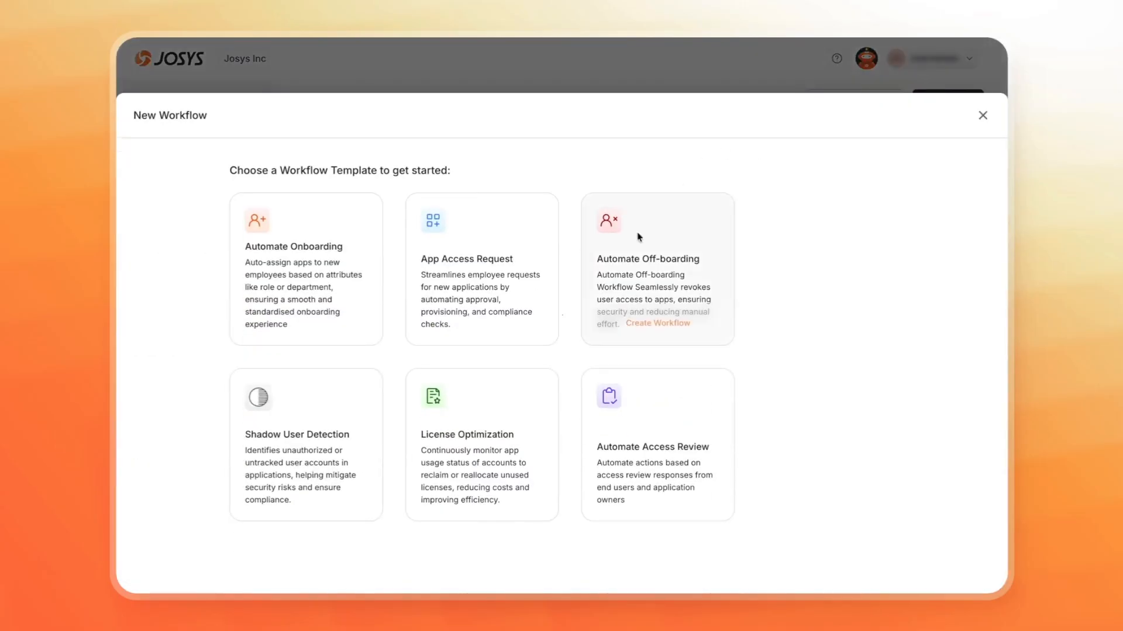
{"action": "left_click", "coordinate": [654, 331]}
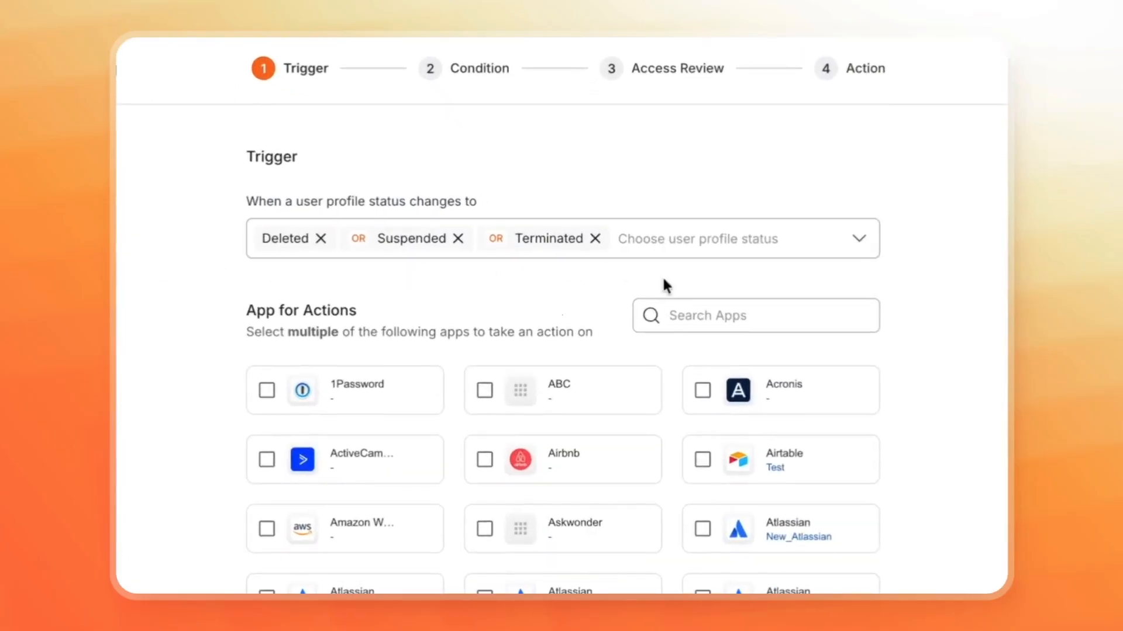
{"action": "left_click", "coordinate": [670, 242]}
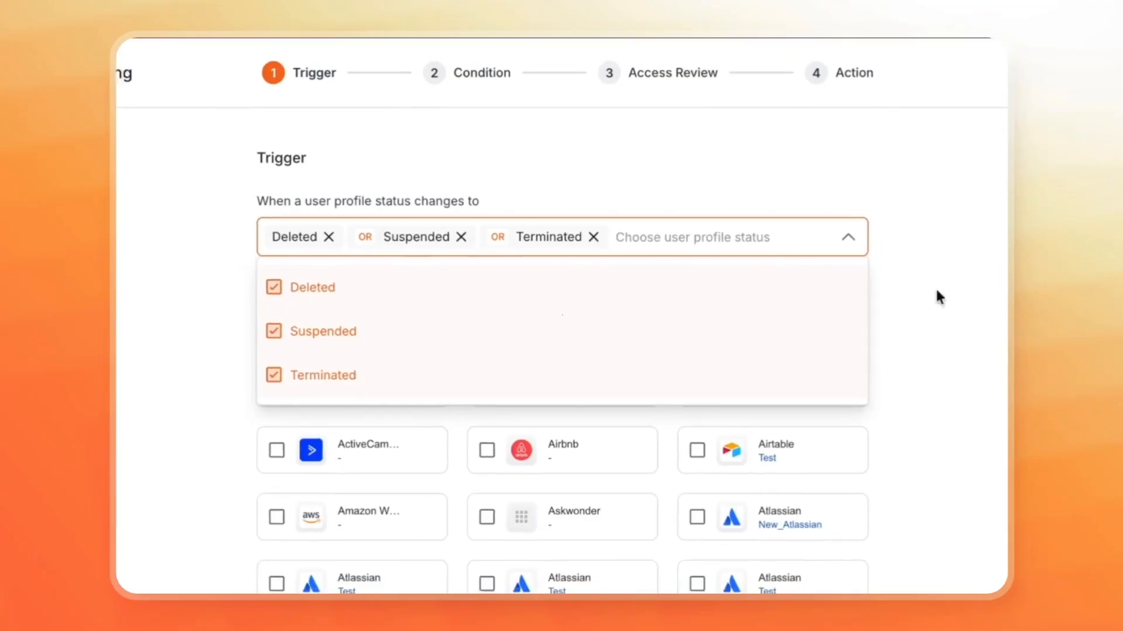
{"action": "left_click", "coordinate": [837, 258]}
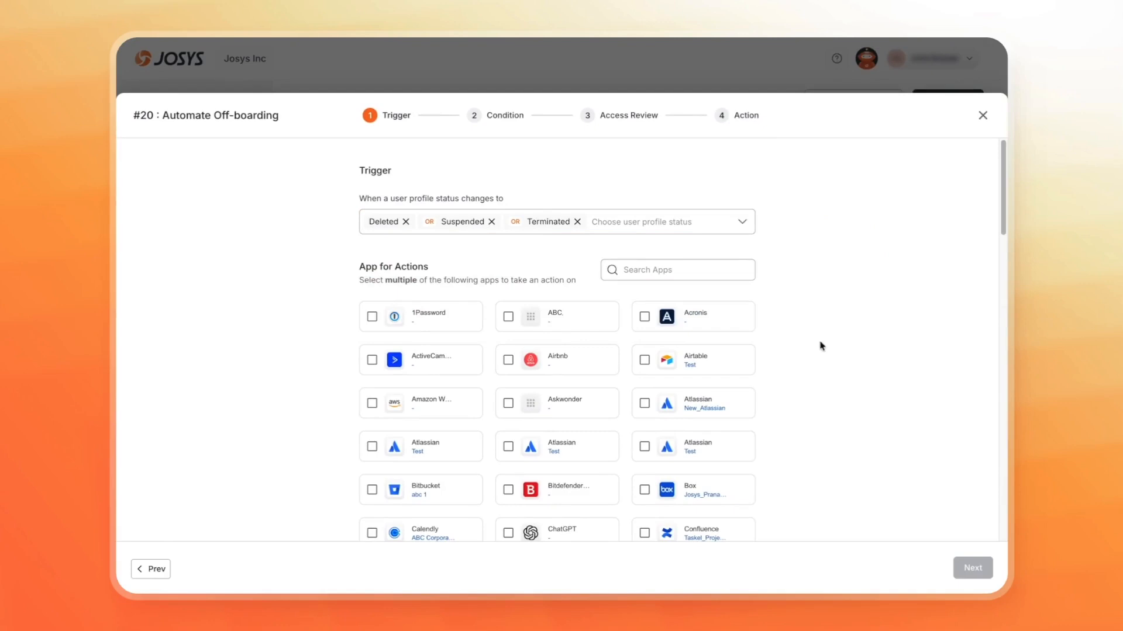
Choose 1Password, ABC, Acronis and Google Workspace (Josys GWS) as the off-boarding apps and proceed to the conditions
{"action": "left_click", "coordinate": [413, 318]}
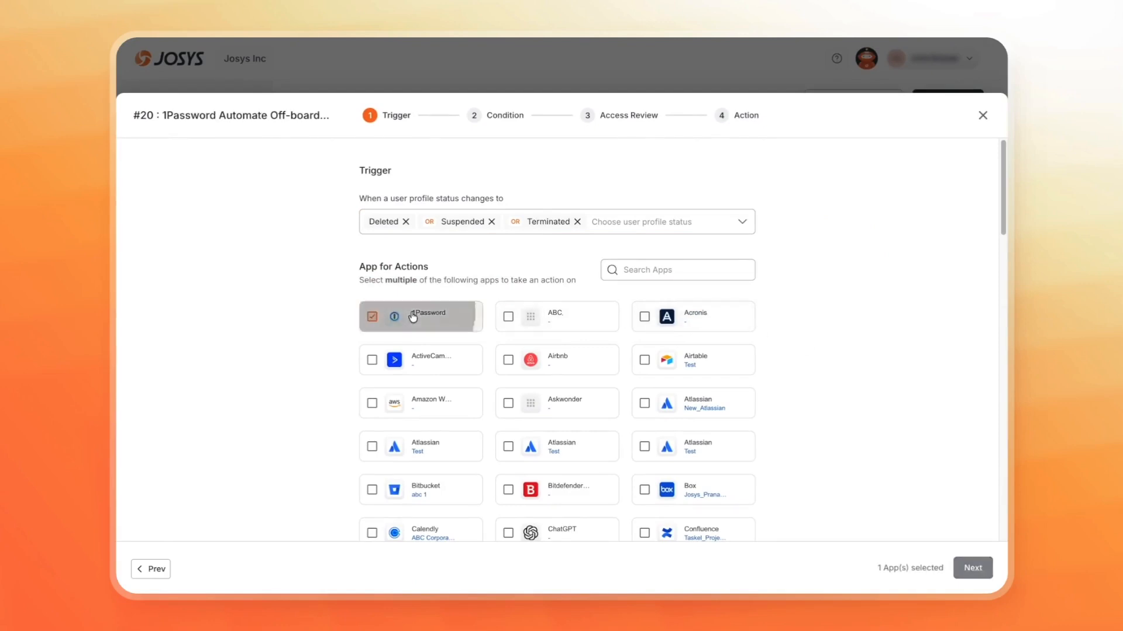
{"action": "left_click", "coordinate": [520, 318]}
{"action": "left_click", "coordinate": [644, 317]}
{"action": "scroll", "coordinate": [805, 388], "scroll_direction": "down", "scroll_amount": 4}
{"action": "left_click", "coordinate": [689, 509]}
{"action": "left_click", "coordinate": [971, 569]}
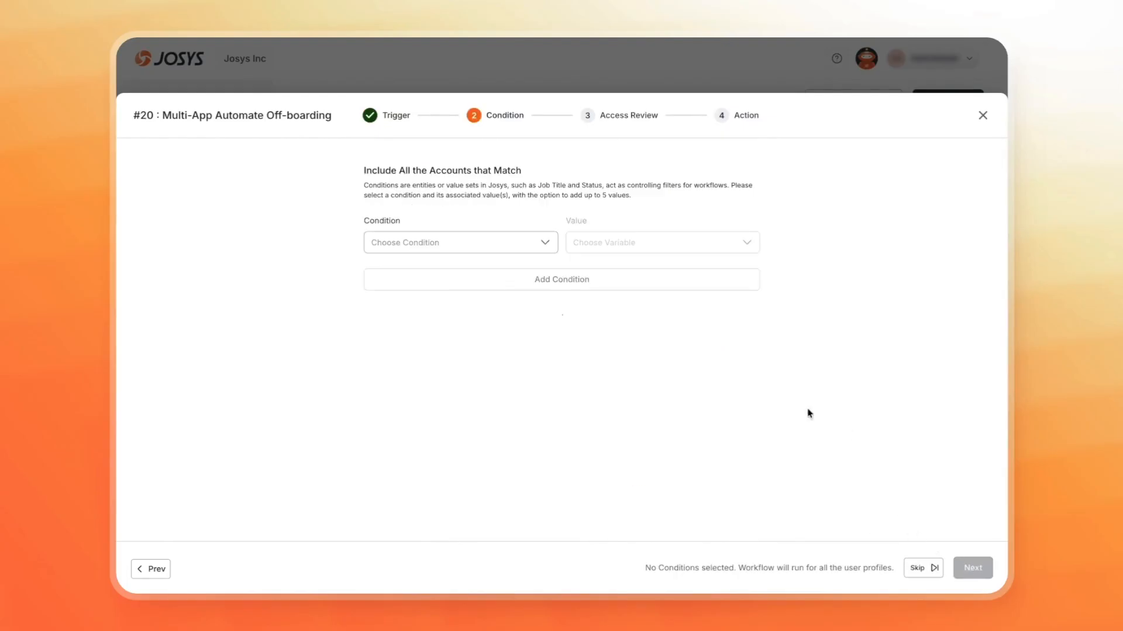
Limit the off-boarding workflow to accounts whose Employment Type is Full-time and proceed to the access review
{"action": "left_click", "coordinate": [433, 242]}
{"action": "left_click", "coordinate": [413, 328]}
{"action": "left_click", "coordinate": [614, 242]}
{"action": "left_click", "coordinate": [602, 302]}
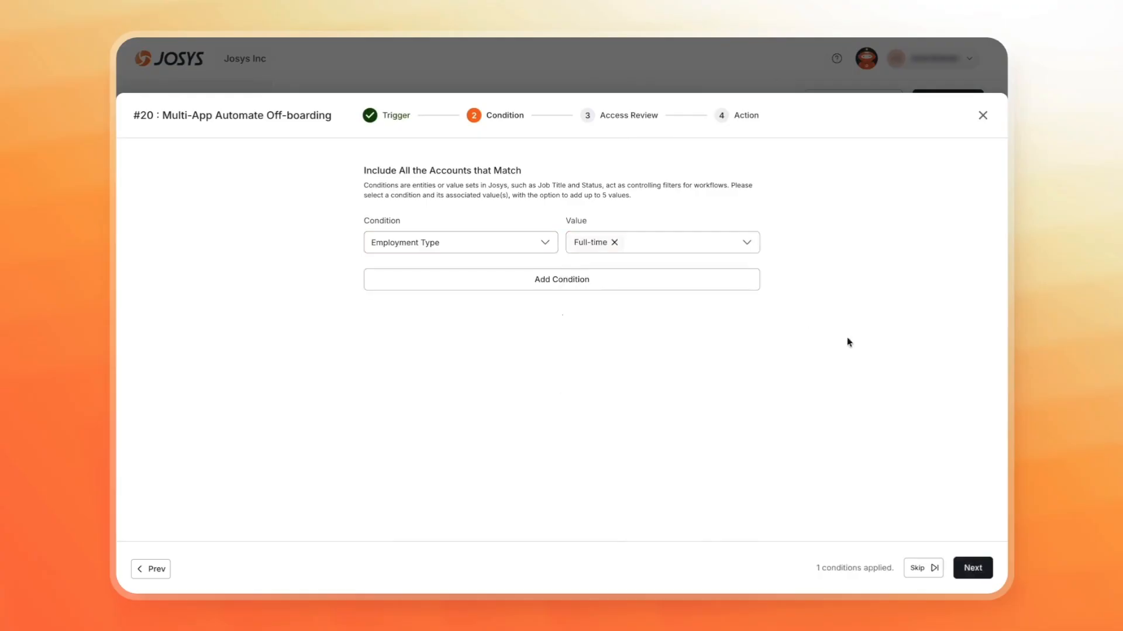
{"action": "left_click", "coordinate": [973, 569]}
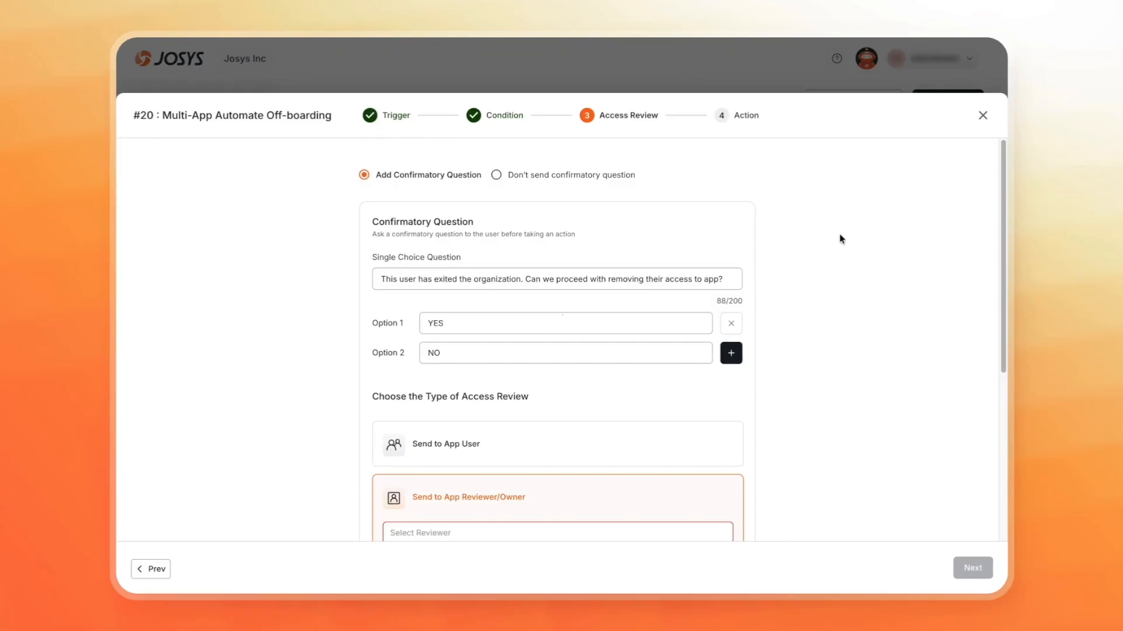
Add a third answer option, UNSURE, to the confirmatory question
{"action": "left_click", "coordinate": [731, 353]}
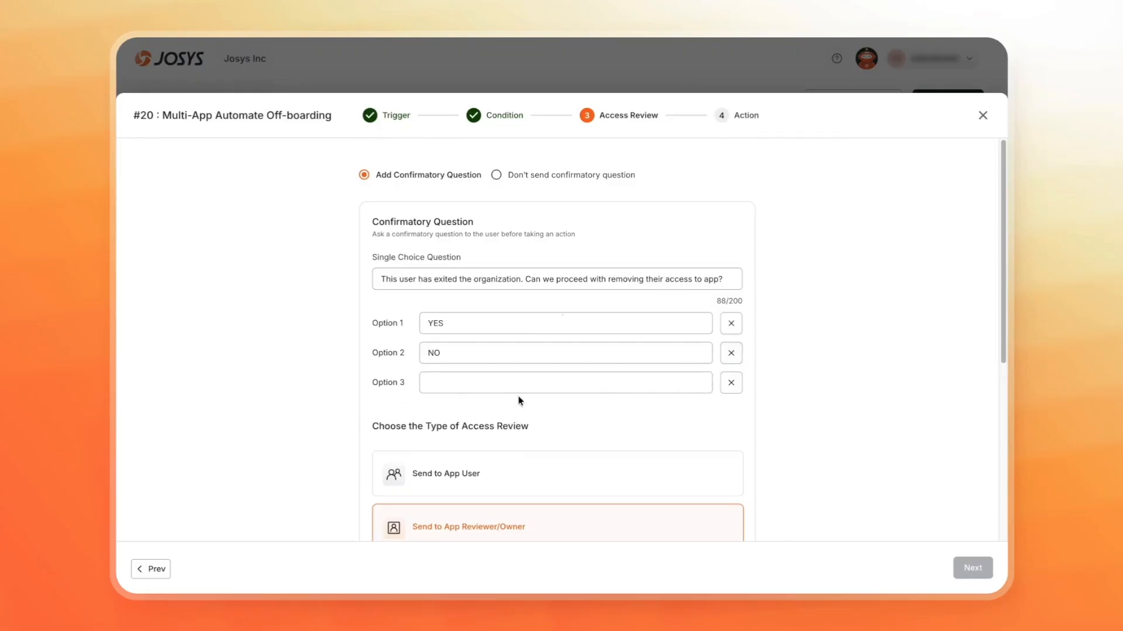
{"action": "left_click", "coordinate": [517, 383]}
{"action": "left_click", "coordinate": [491, 409]}
Find the app reviewer with "wf", assign the matching onboarding account, and proceed past the notification settings to the actions
{"action": "scroll", "coordinate": [907, 427], "scroll_direction": "down", "scroll_amount": 3}
{"action": "left_click", "coordinate": [409, 363]}
{"action": "type", "text": "wf"}
{"action": "left_click", "coordinate": [393, 400]}
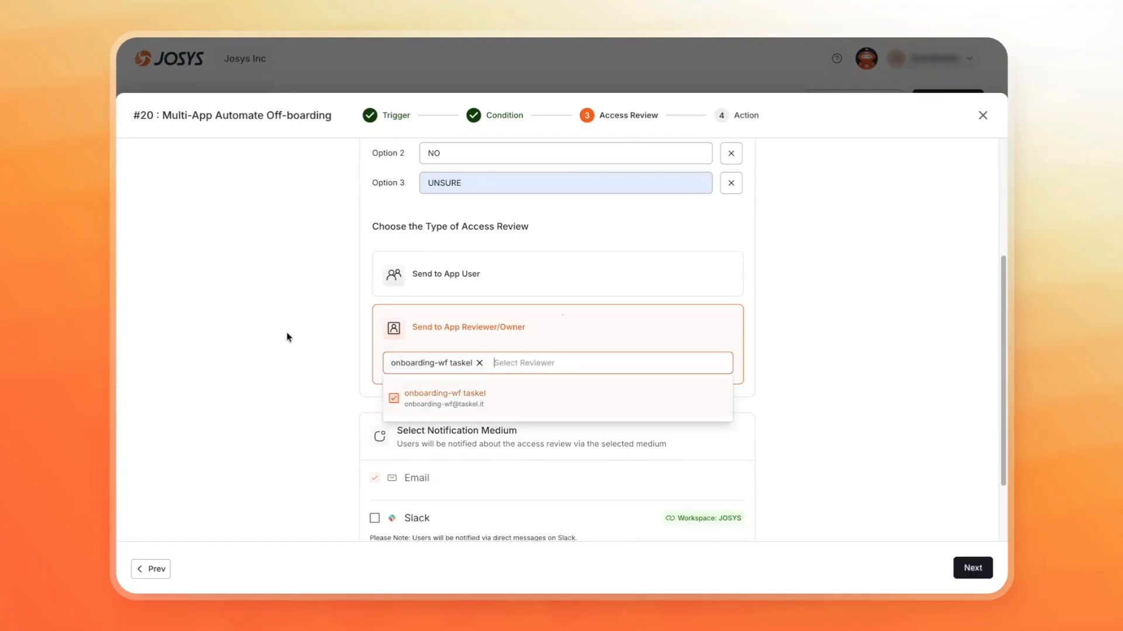
{"action": "scroll", "coordinate": [287, 337], "scroll_direction": "down", "scroll_amount": 2}
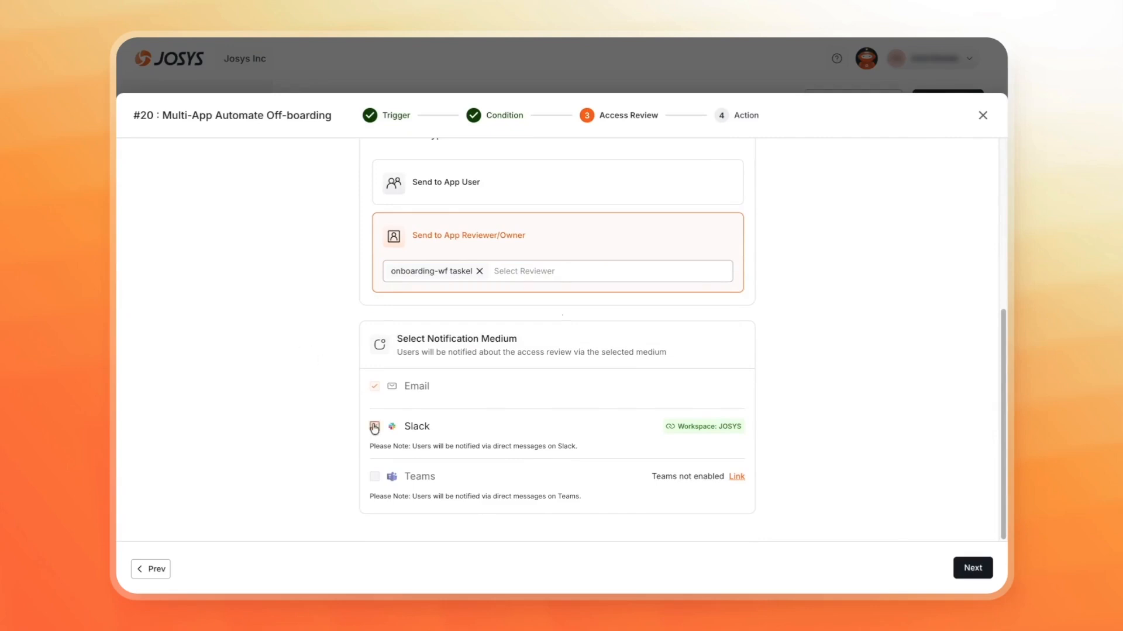
{"action": "left_click", "coordinate": [975, 572]}
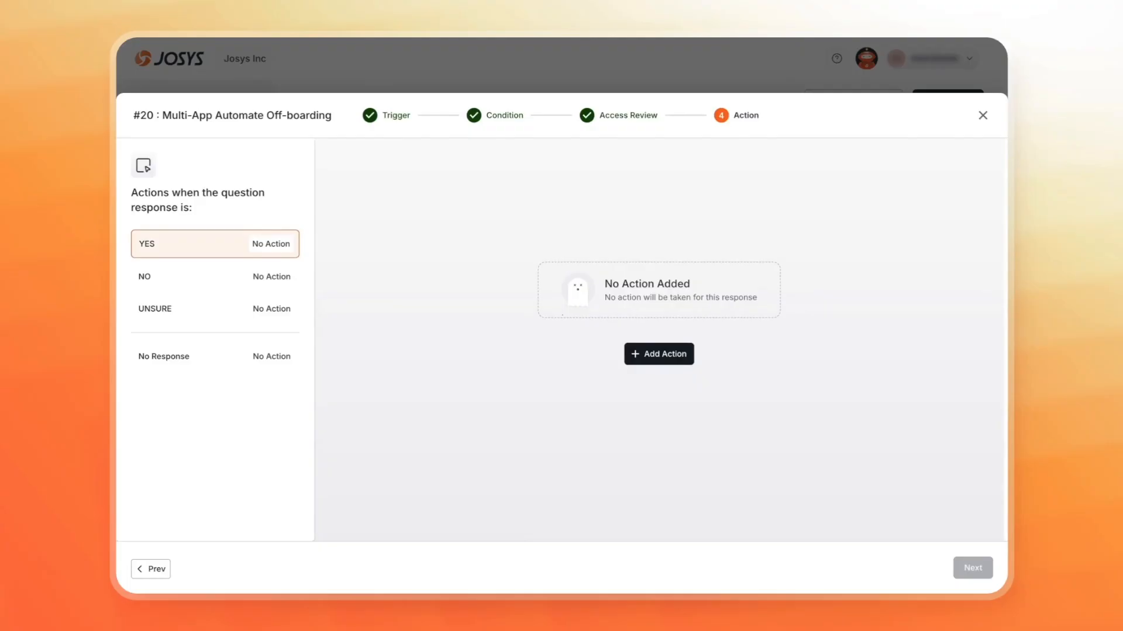
Add a Remove User action for the NO response and open its Google Workspace settings
{"action": "left_click", "coordinate": [182, 279]}
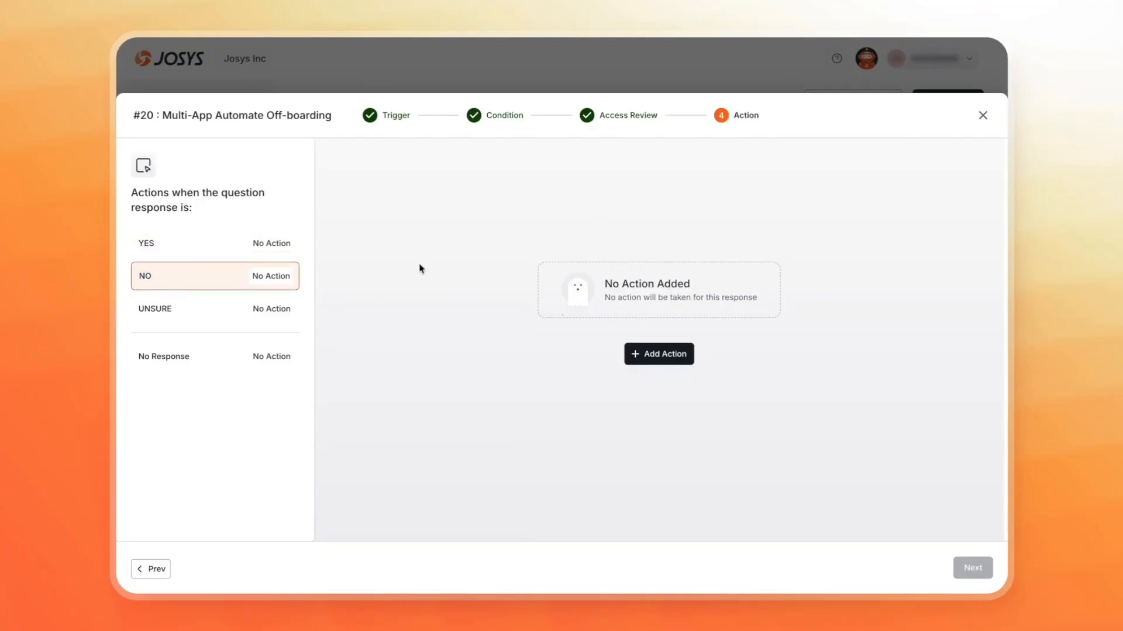
{"action": "left_click", "coordinate": [667, 355]}
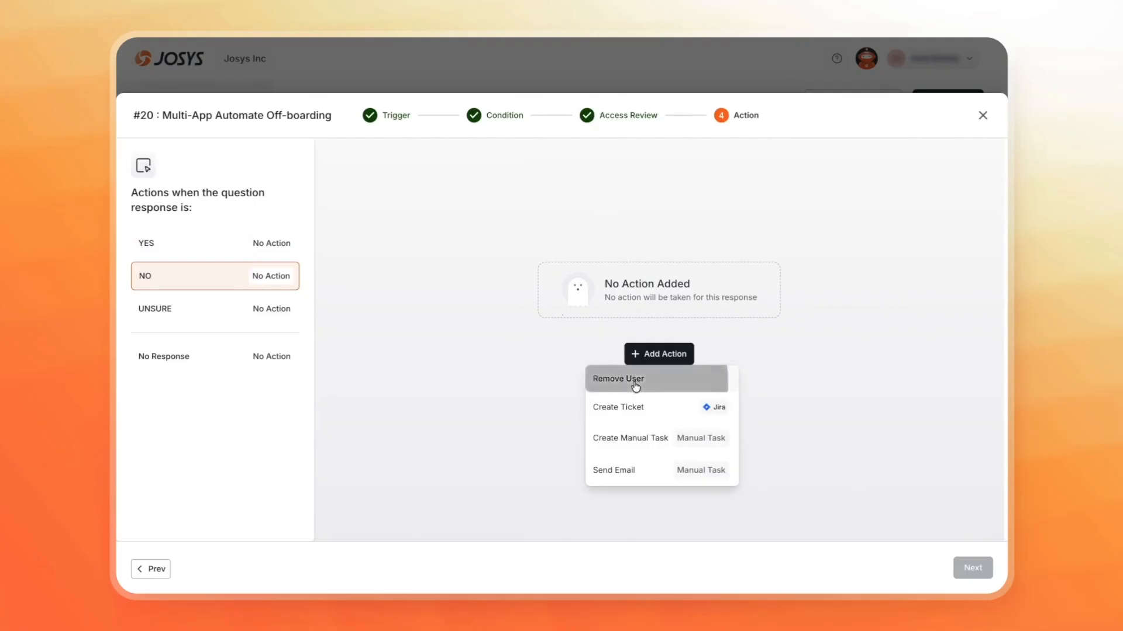
{"action": "left_click", "coordinate": [636, 383]}
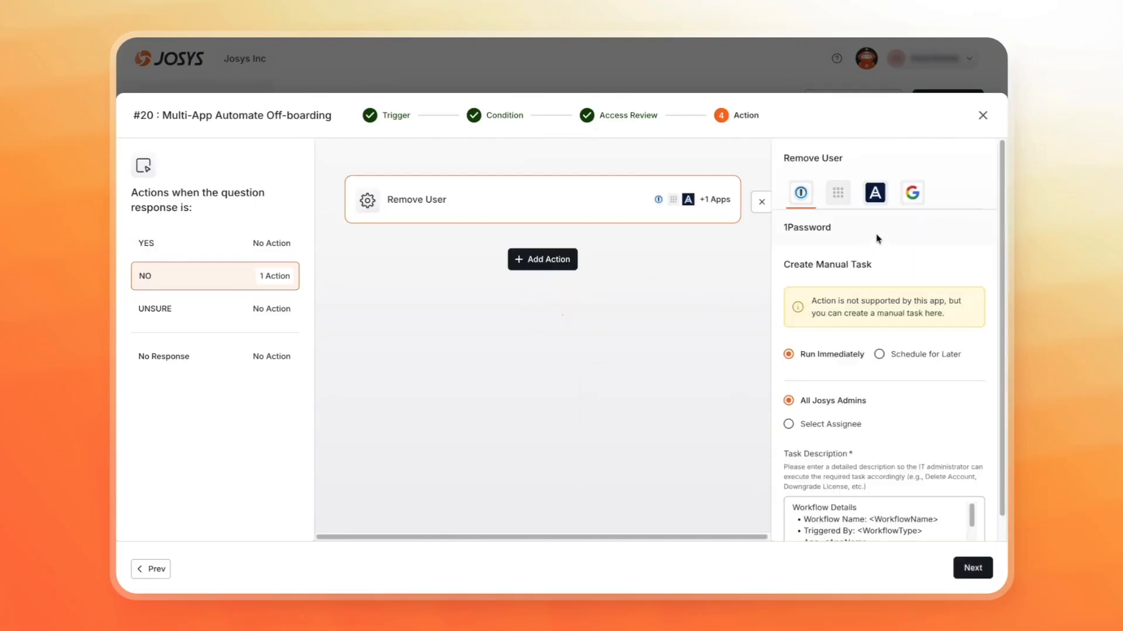
{"action": "left_click", "coordinate": [913, 195]}
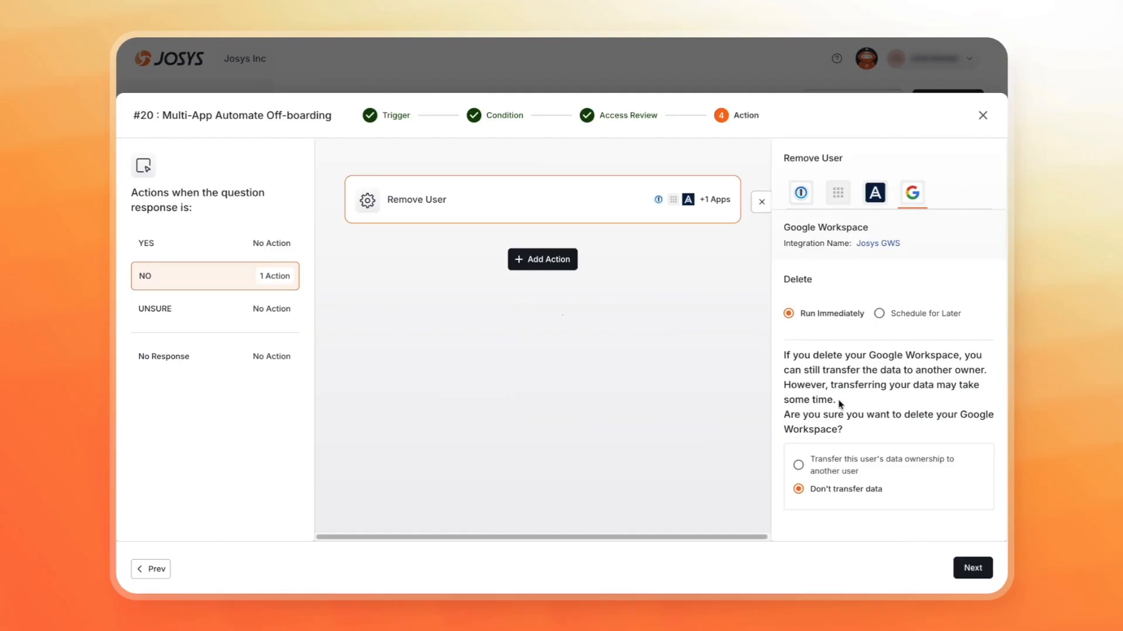
{"action": "left_click", "coordinate": [798, 465]}
{"action": "scroll", "coordinate": [816, 459], "scroll_direction": "down", "scroll_amount": 3}
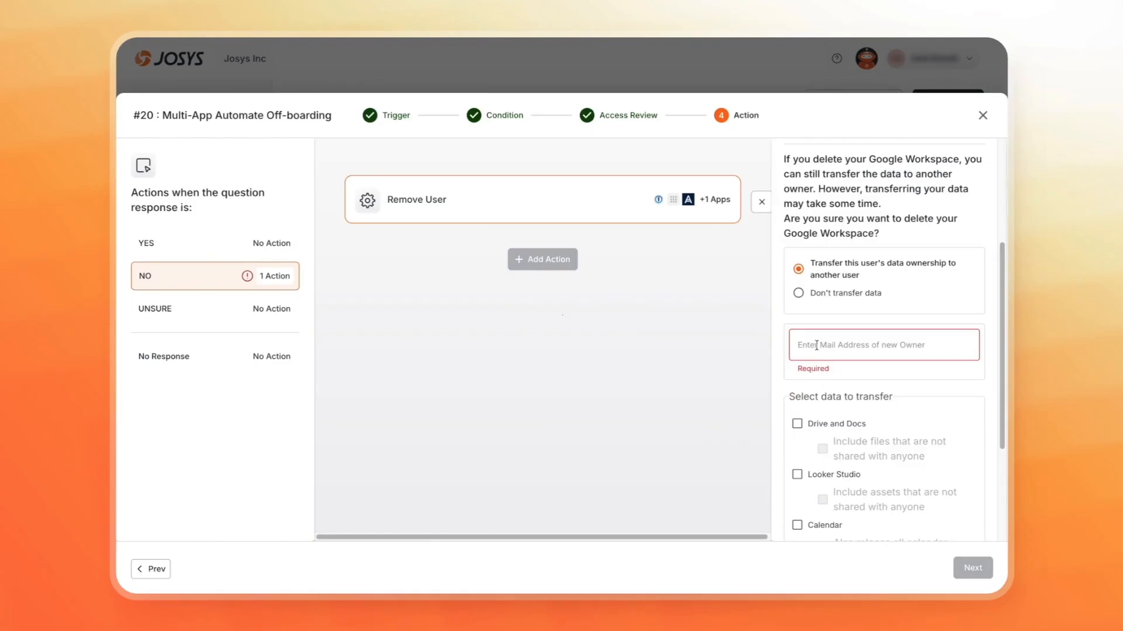
{"action": "left_click", "coordinate": [816, 293]}
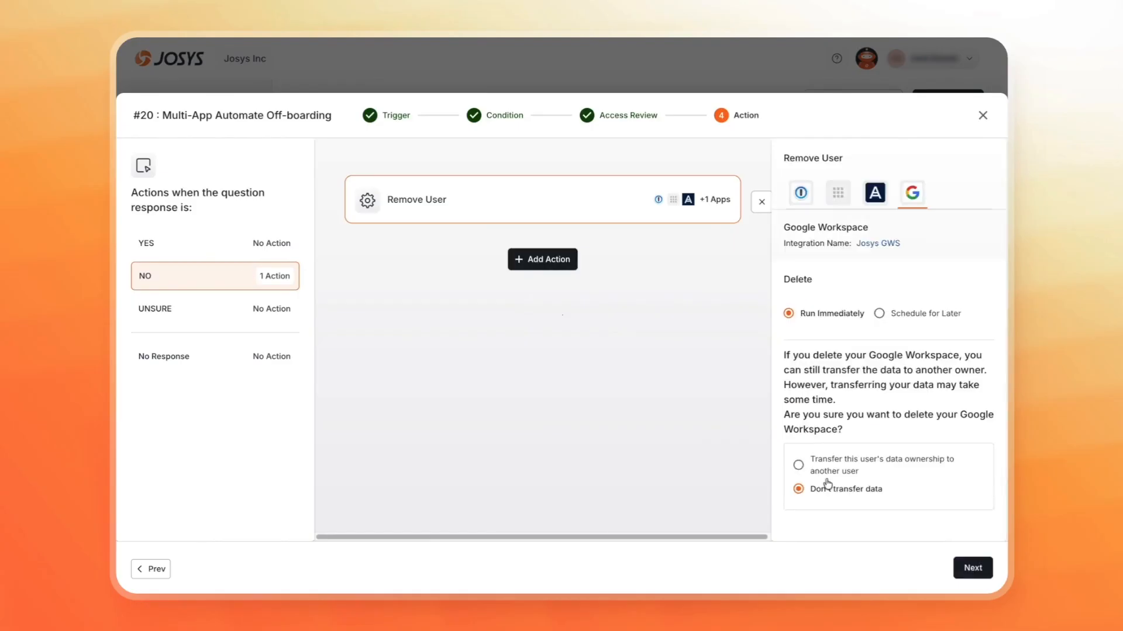
Proceed to the workflow summary and set the off-boarding workflow to trigger for new and existing events
{"action": "left_click", "coordinate": [965, 570]}
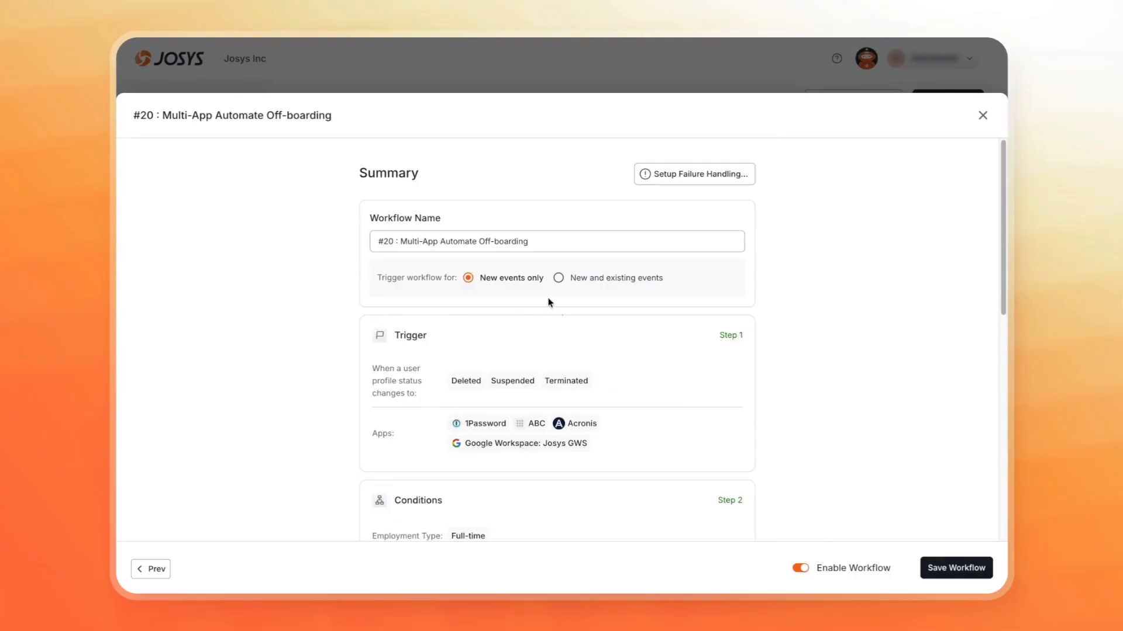
{"action": "left_click", "coordinate": [577, 280]}
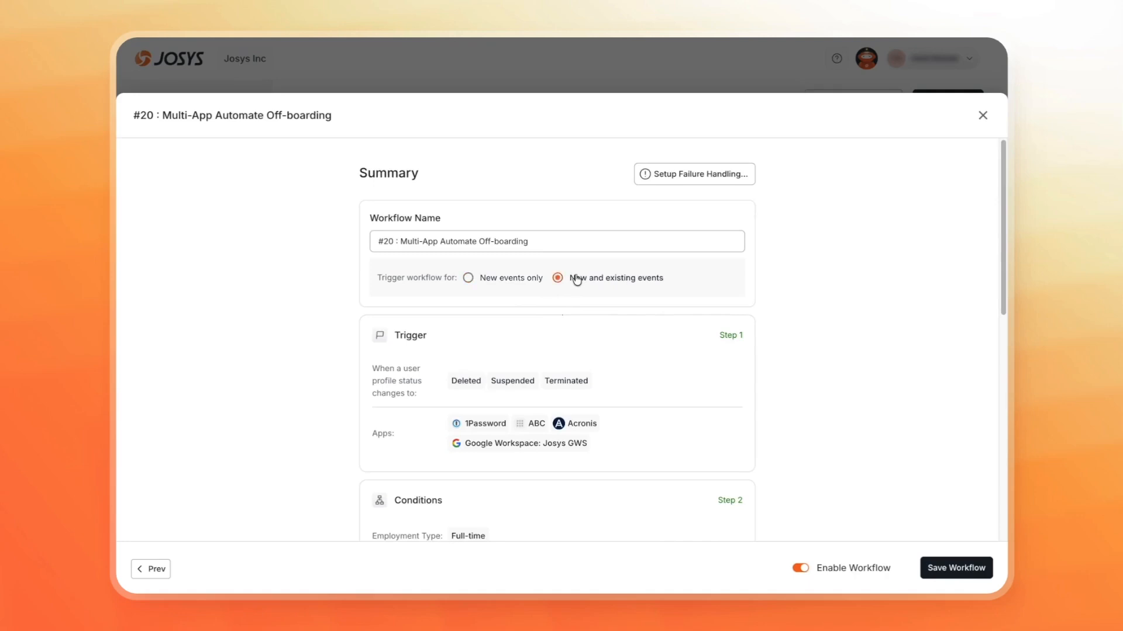
Review the actions for the NO response in the summary and save the off-boarding workflow with Enable Workflow turned off
{"action": "scroll", "coordinate": [680, 353], "scroll_direction": "down", "scroll_amount": 8}
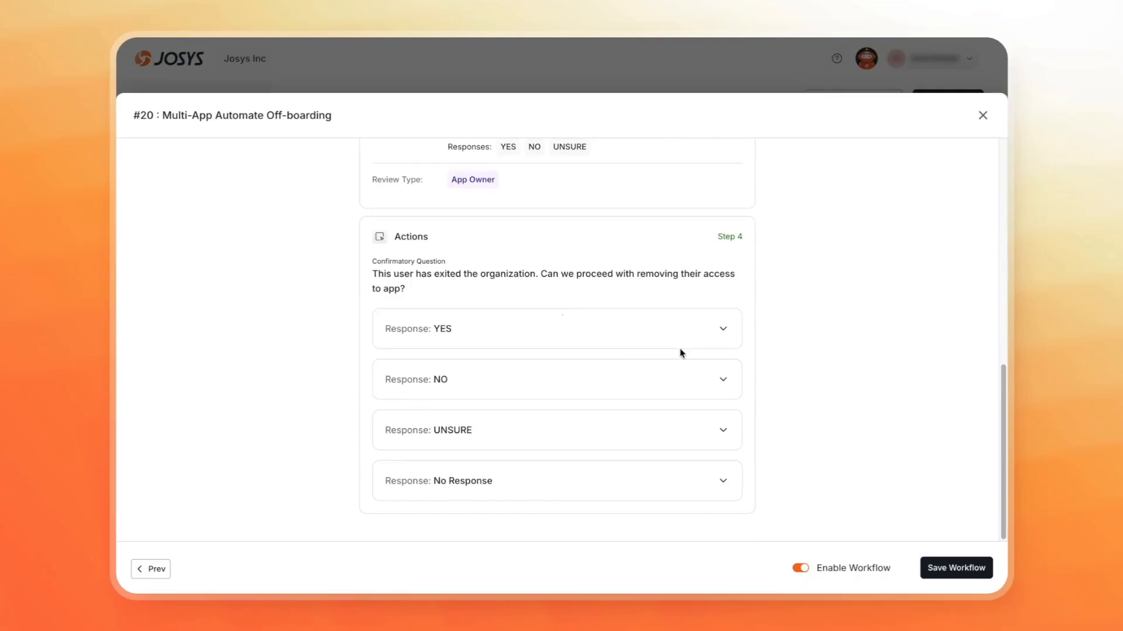
{"action": "left_click", "coordinate": [518, 388]}
{"action": "scroll", "coordinate": [520, 389], "scroll_direction": "down", "scroll_amount": 3}
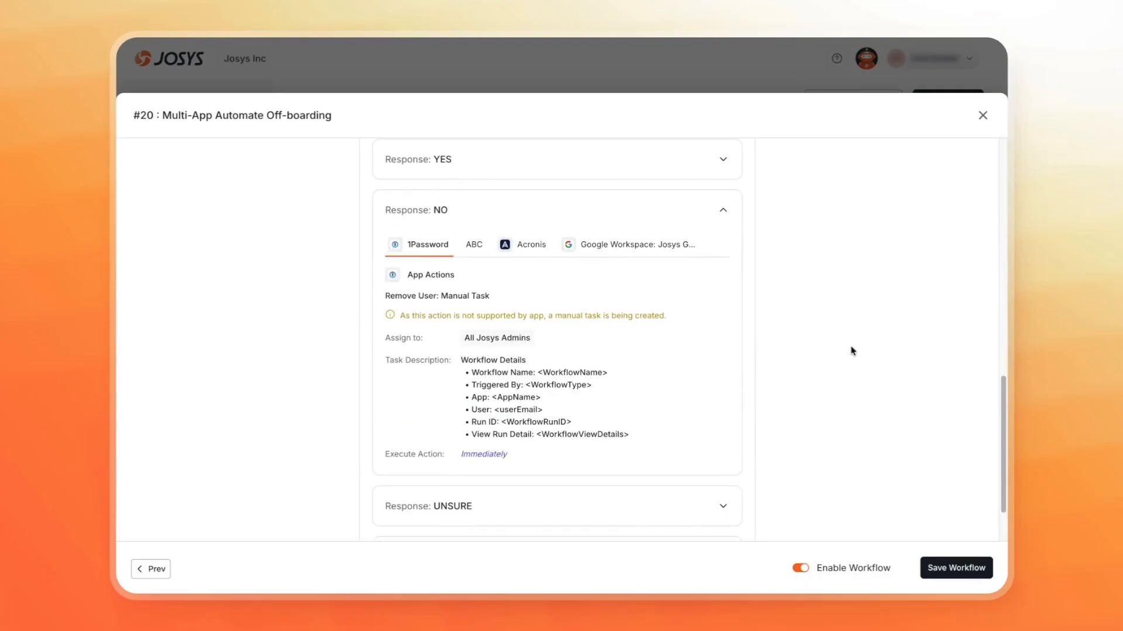
{"action": "left_click", "coordinate": [800, 569]}
{"action": "left_click", "coordinate": [953, 569]}
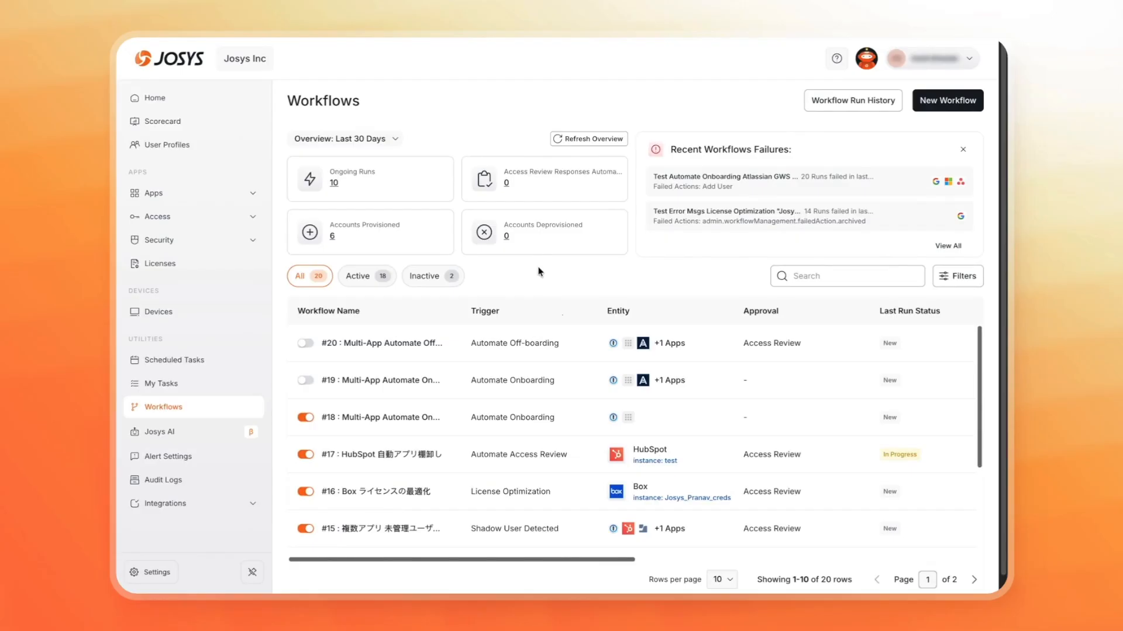
Enable the #20 Multi-App Automate Off-boarding and #19 Multi-App Automate Onboarding workflows in the workflow list, confirming each
{"action": "left_click", "coordinate": [305, 344]}
{"action": "left_click", "coordinate": [605, 427]}
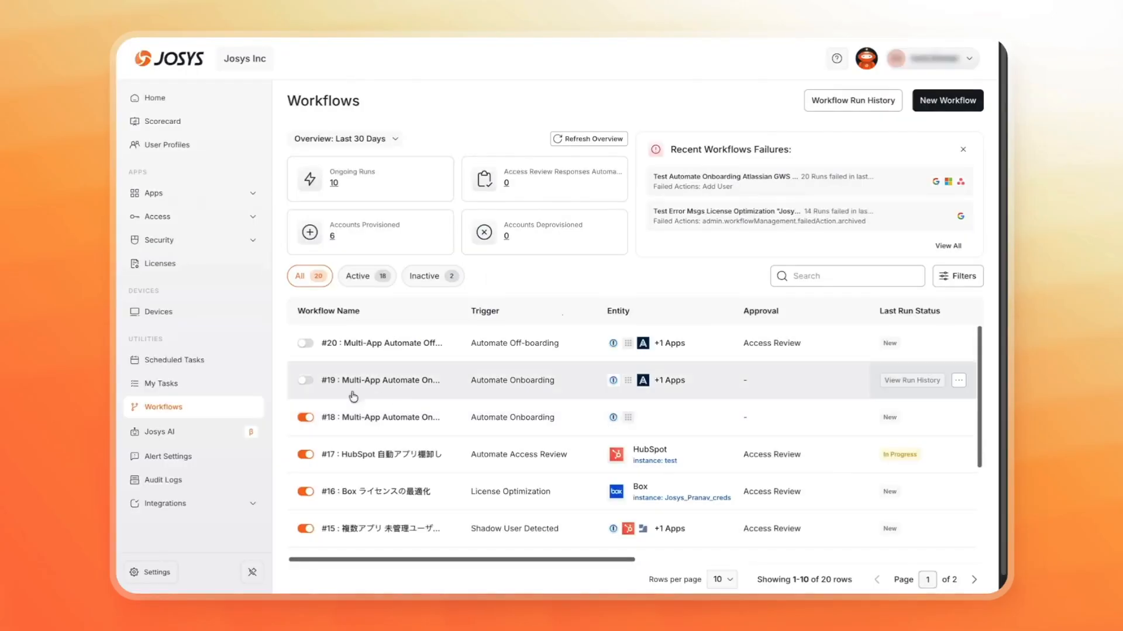
{"action": "left_click", "coordinate": [305, 381]}
{"action": "left_click", "coordinate": [607, 427]}
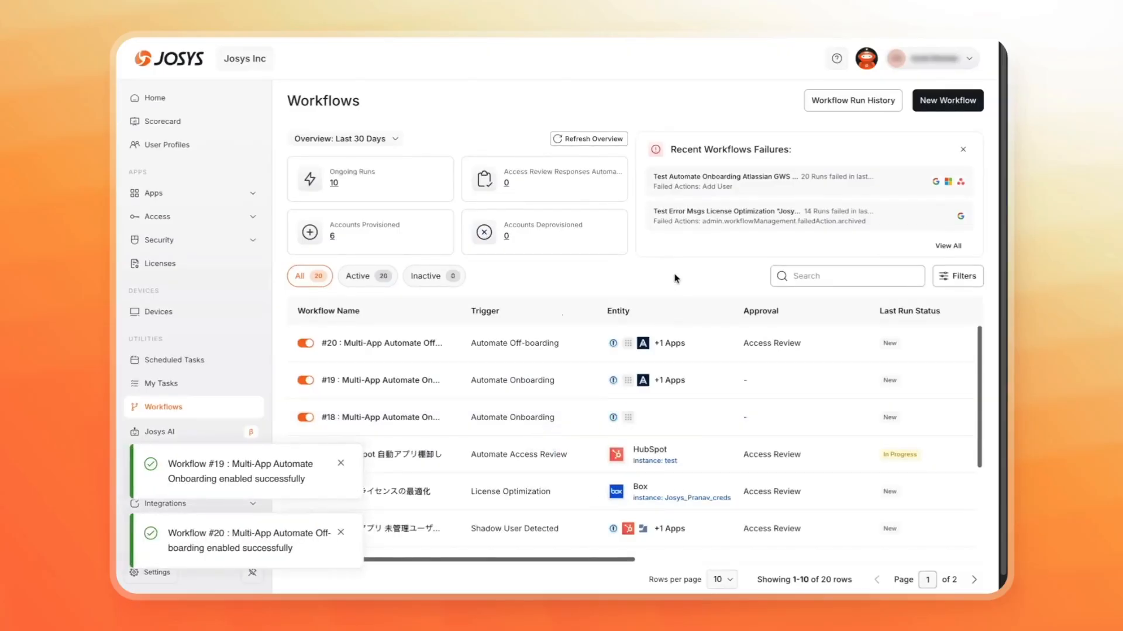
Open the Workflow Run History to examine the status of the workflow runs
{"action": "left_click", "coordinate": [821, 100]}
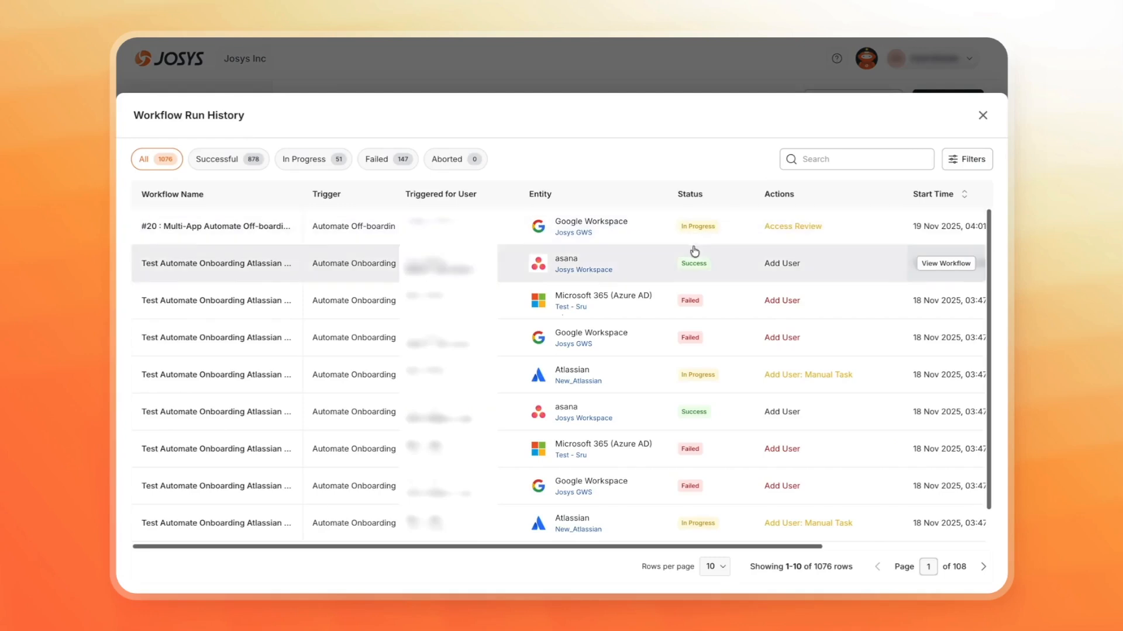